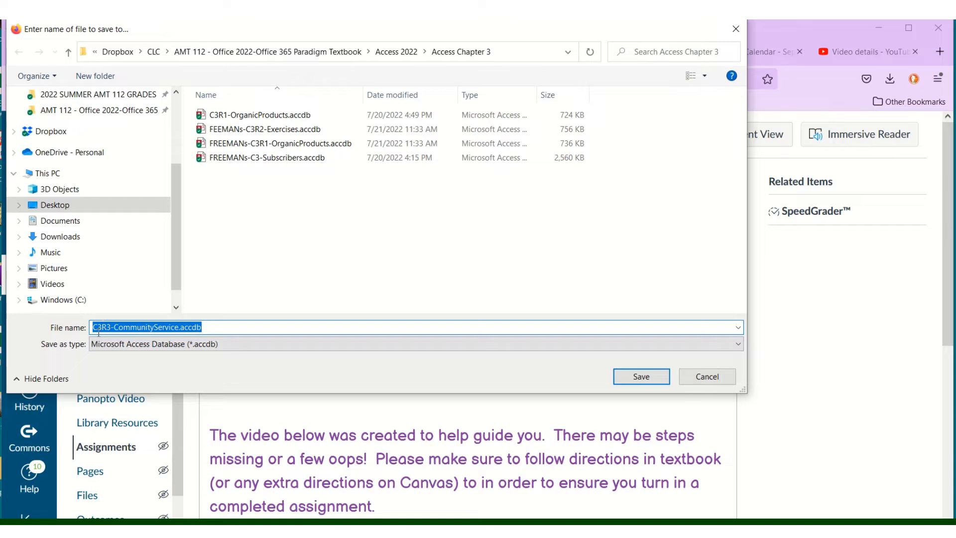
Save C3R3-CommunityService.accdb with the student's surname as a file-name prefix and open the download
click(97, 328)
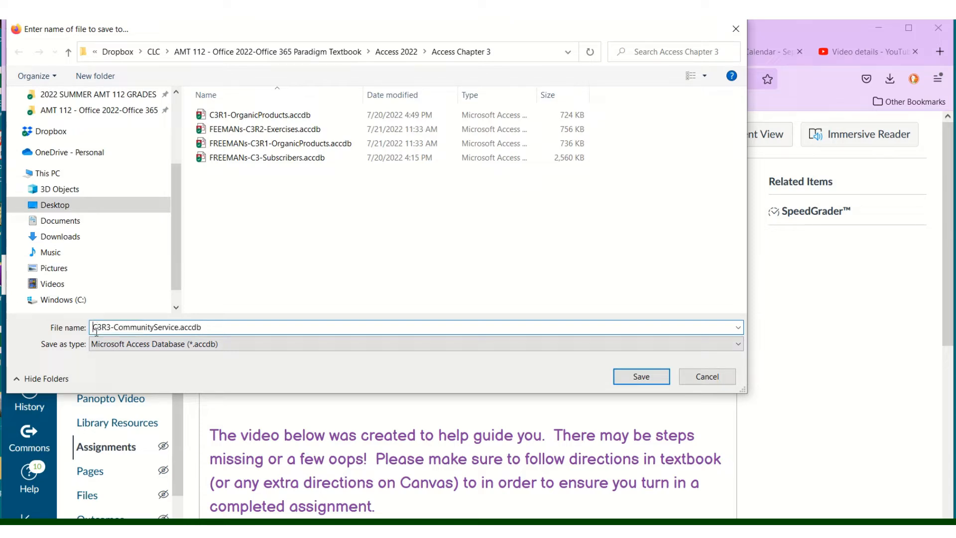
text(FREEMANs)
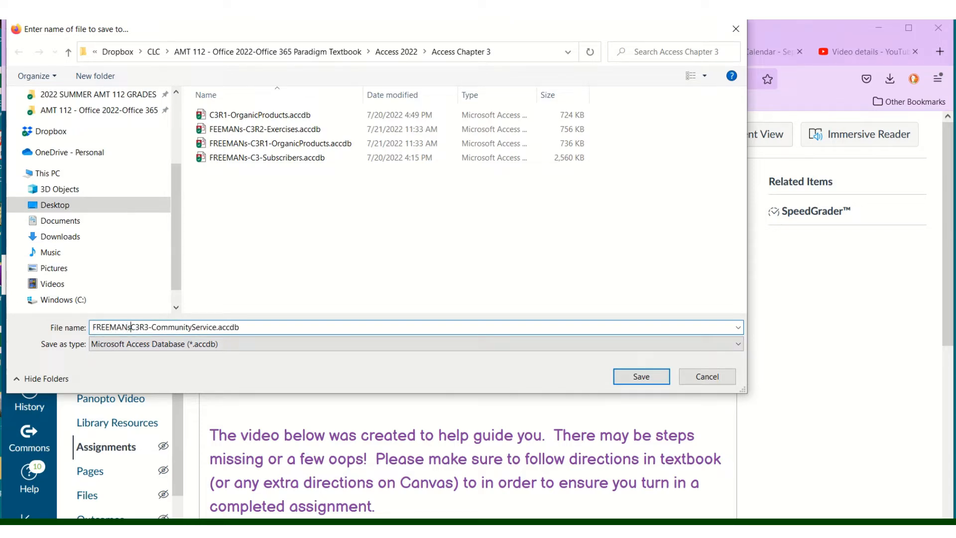
text(-)
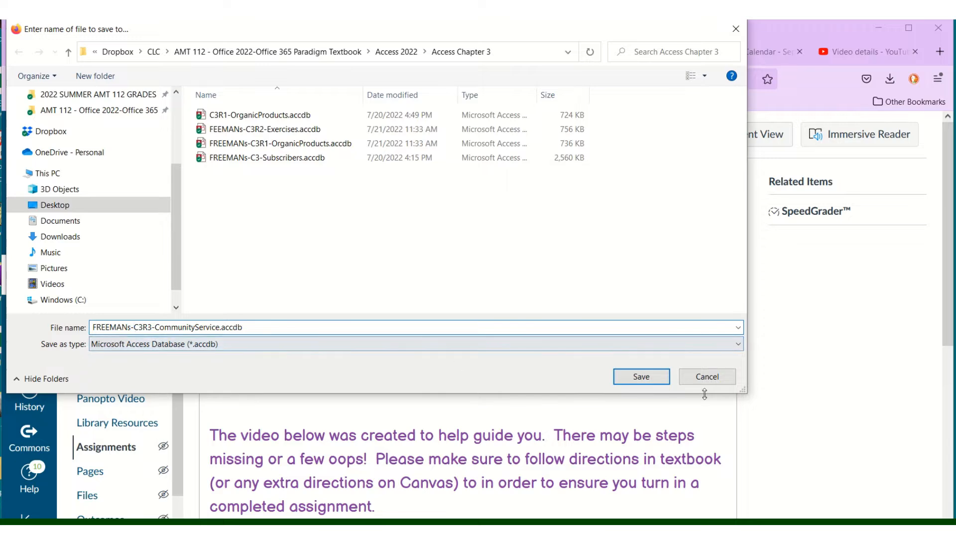
click(641, 376)
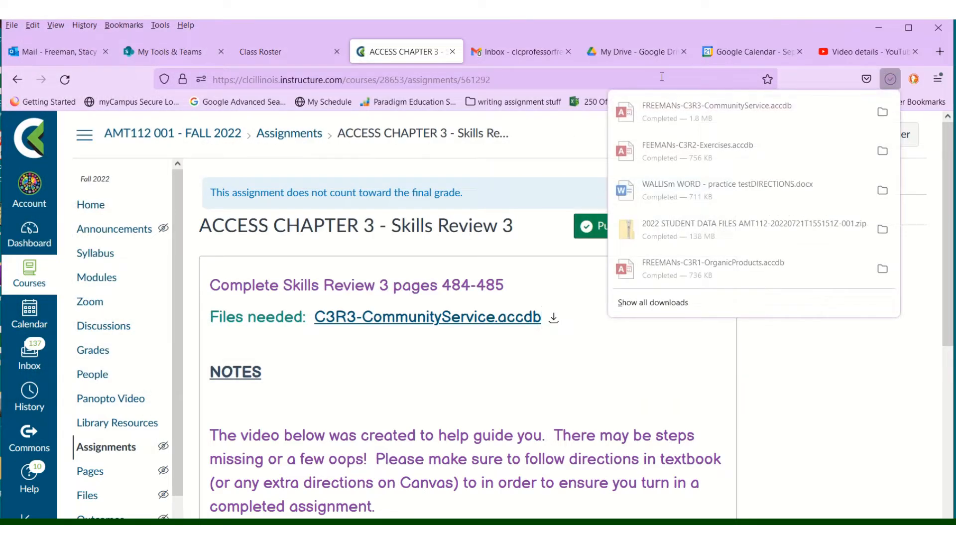
click(659, 112)
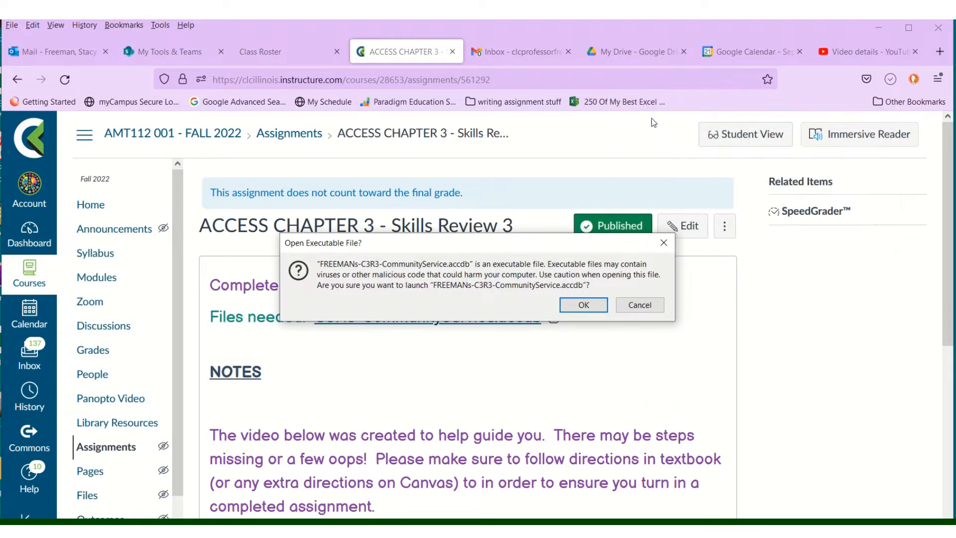
Open the database, enable its blocked content, and start a blank query in Design view
click(581, 305)
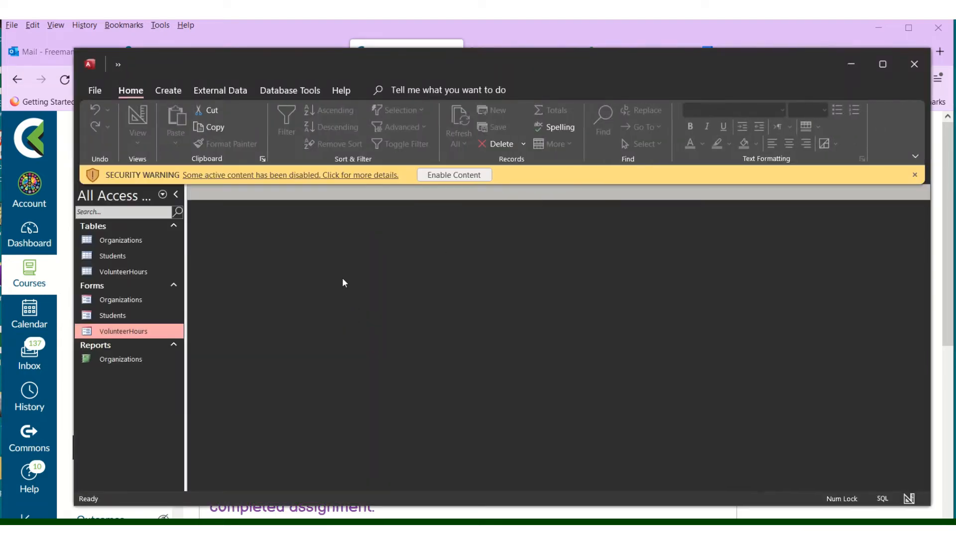
click(445, 175)
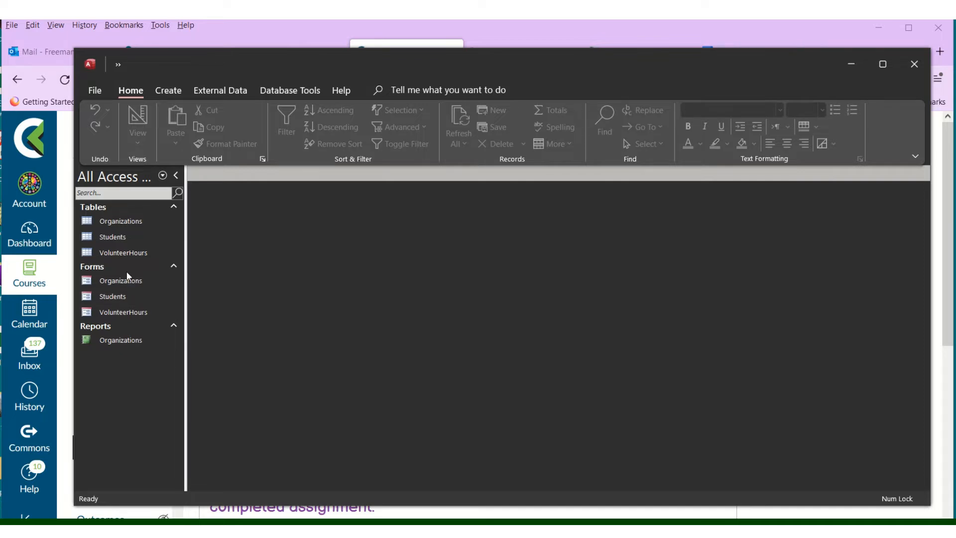
click(165, 94)
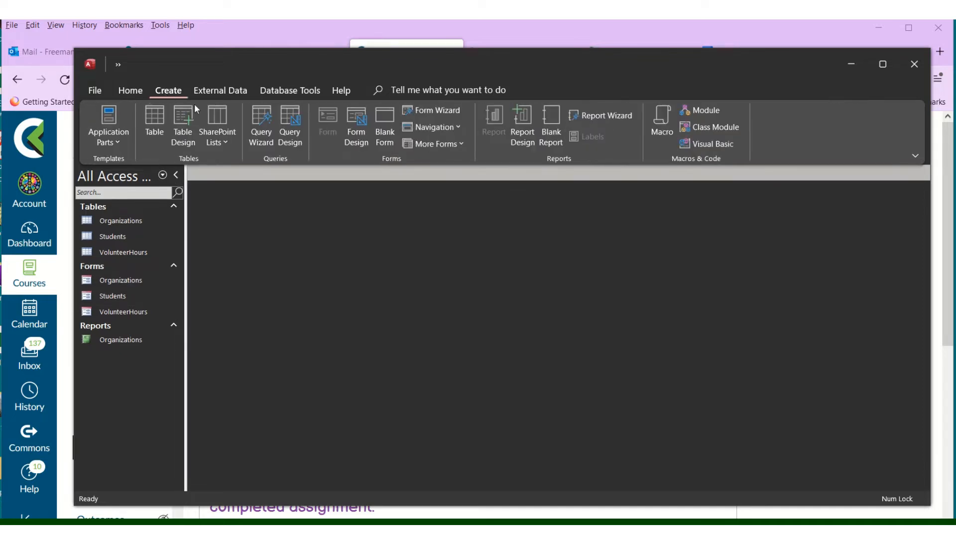
click(288, 130)
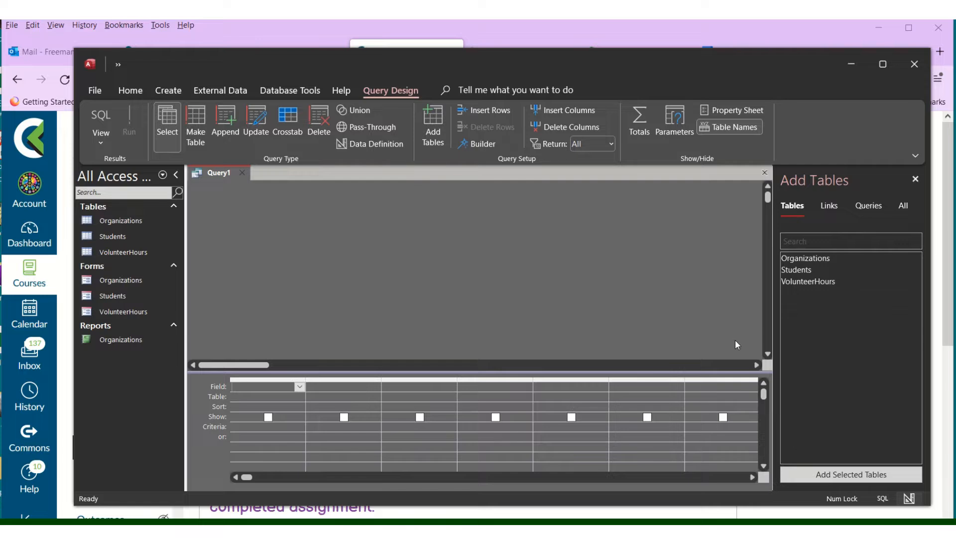
Add the Organizations and VolunteerHours tables, then the OrganizationName, StudentID and Hours fields
double_click(827, 258)
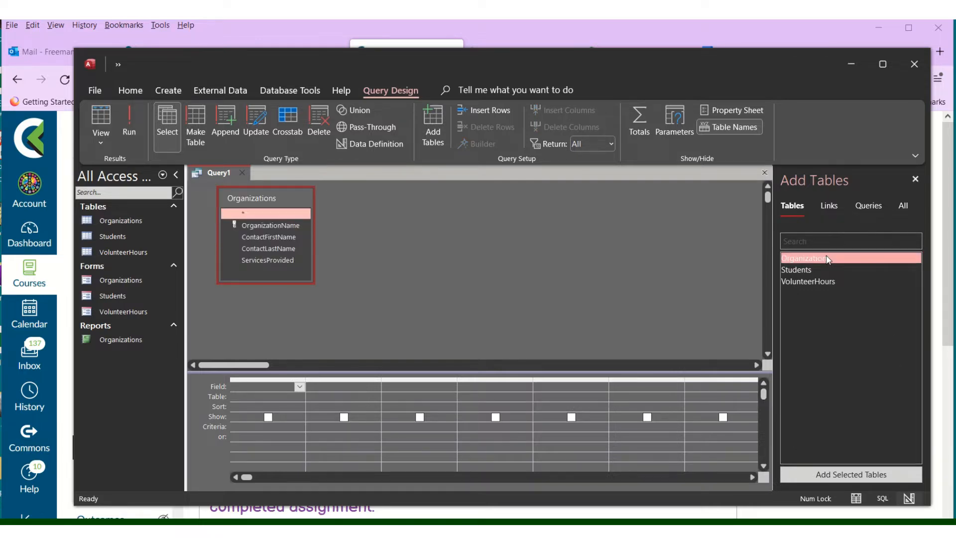
double_click(827, 281)
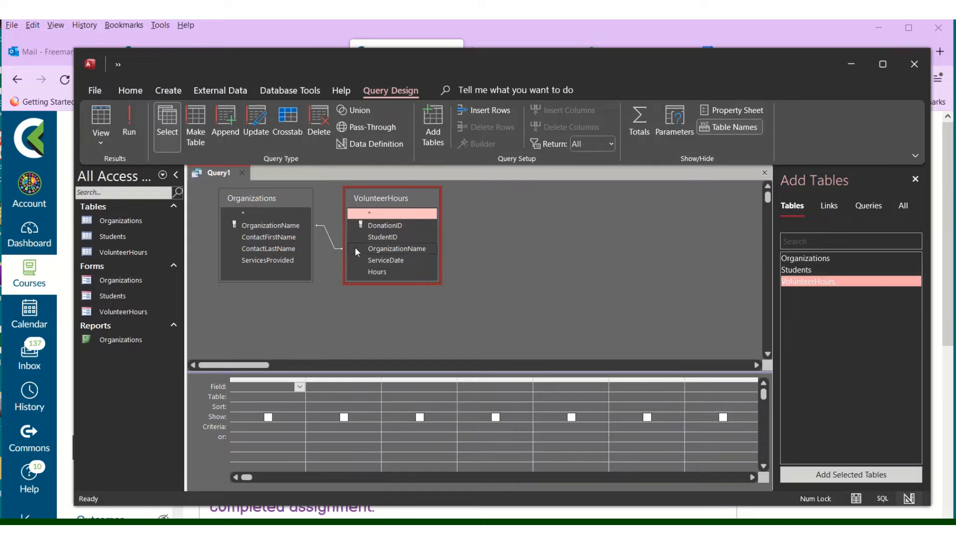
double_click(275, 227)
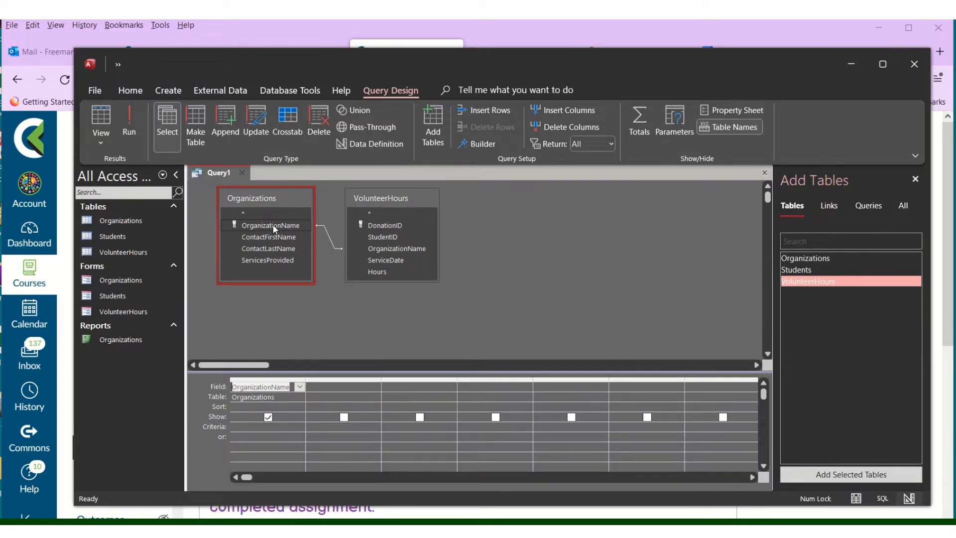
double_click(405, 236)
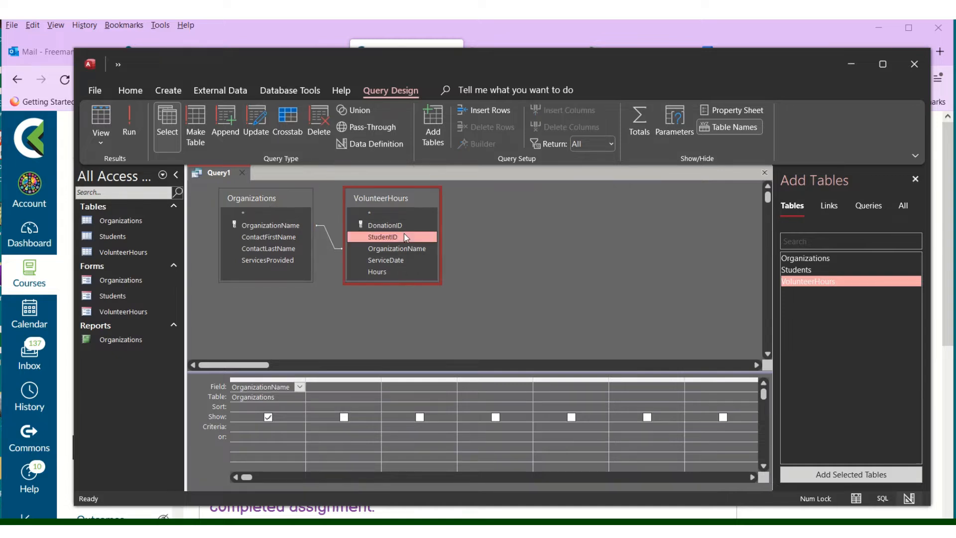
double_click(392, 272)
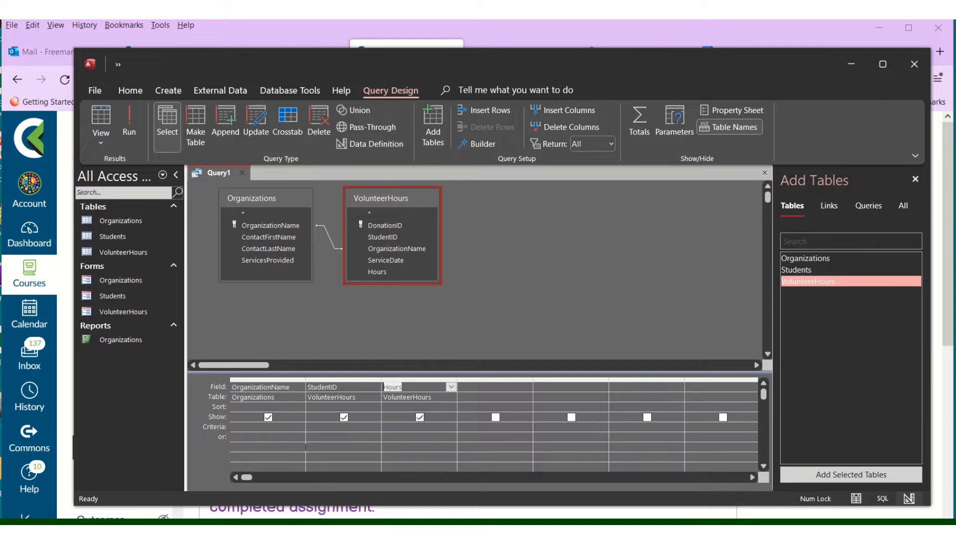
Sort OrganizationName ascending and run the query in Datasheet view
click(288, 407)
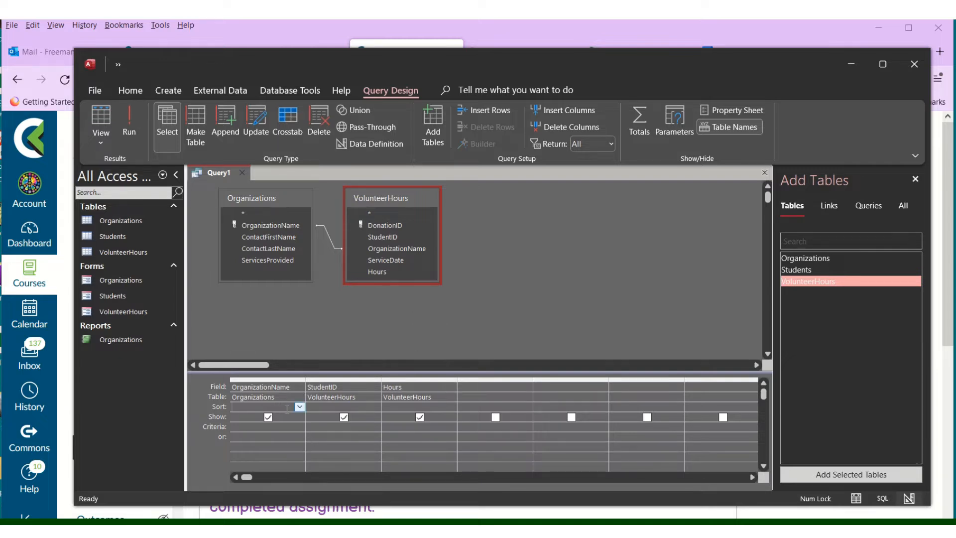
click(299, 407)
click(286, 416)
click(855, 497)
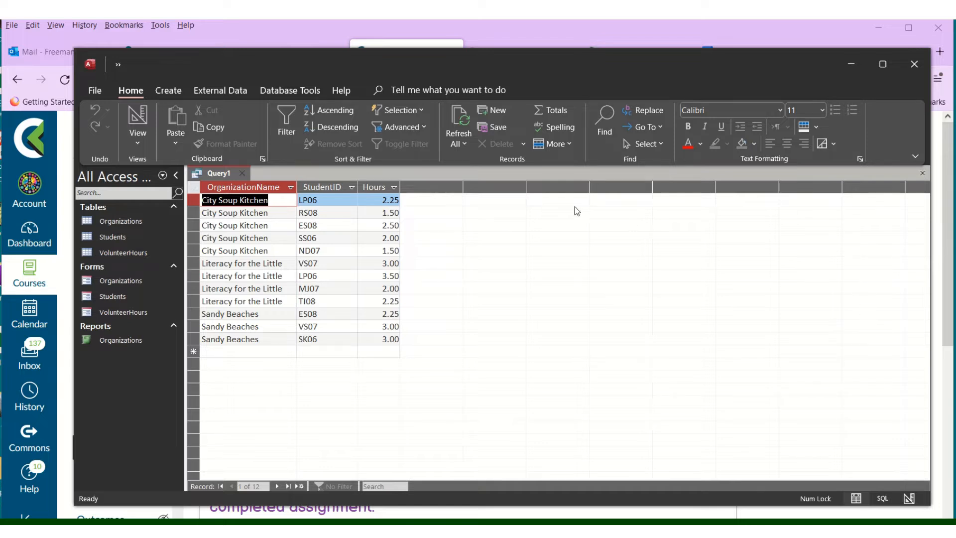
Close Query1, saving it under the name 'Volunteer Hours by Organization'
click(245, 174)
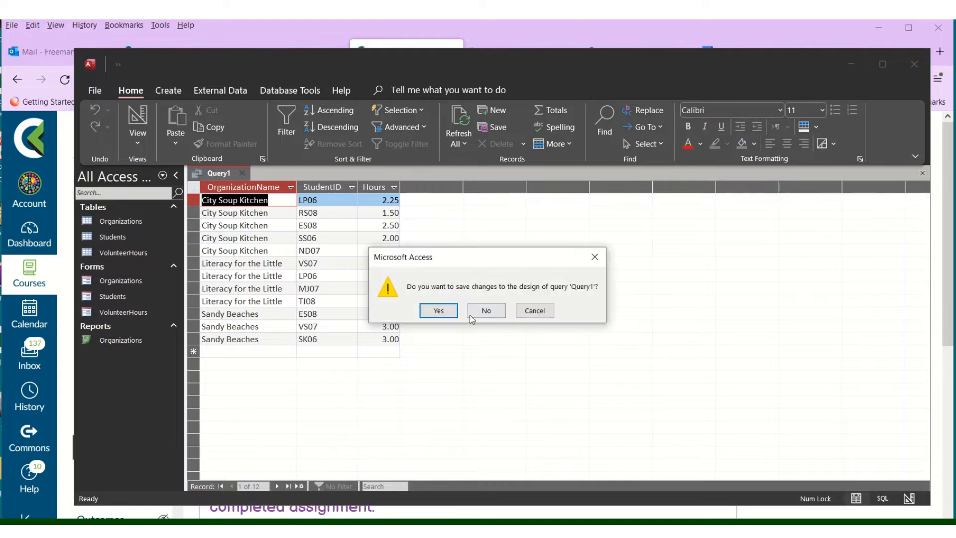
click(438, 310)
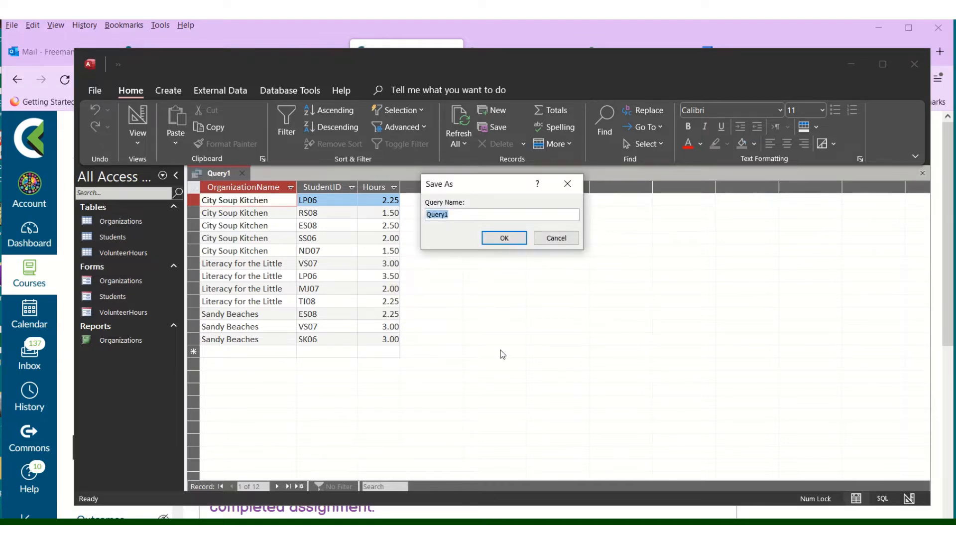
text(Volunteer Hours by Organiz)
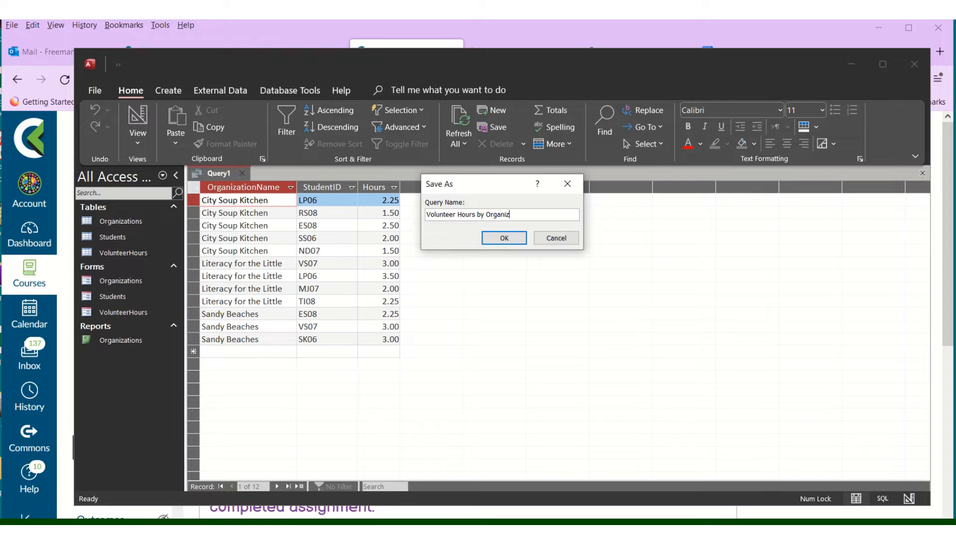
text(ation)
click(504, 238)
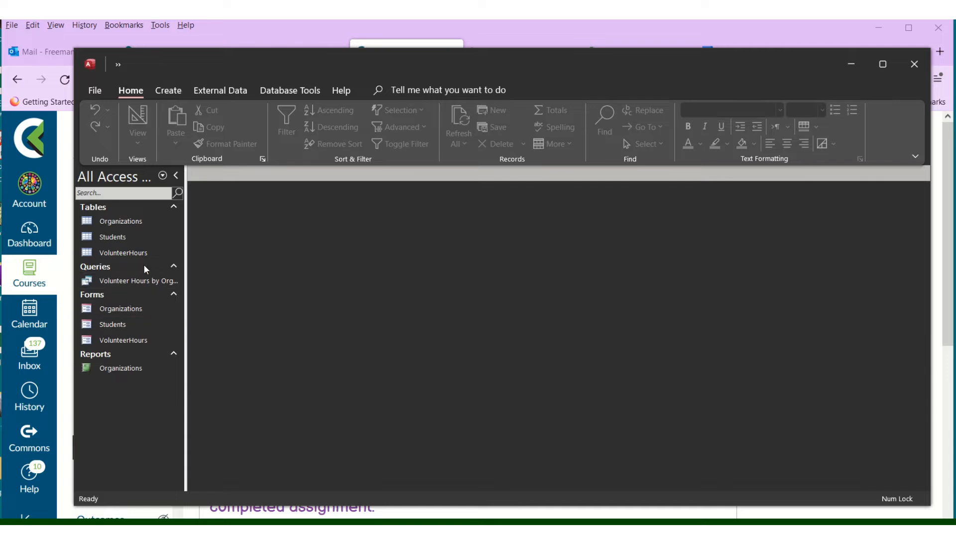
Build a report from the Volunteer Hours by Organization query and show its Group & Sort options
click(146, 282)
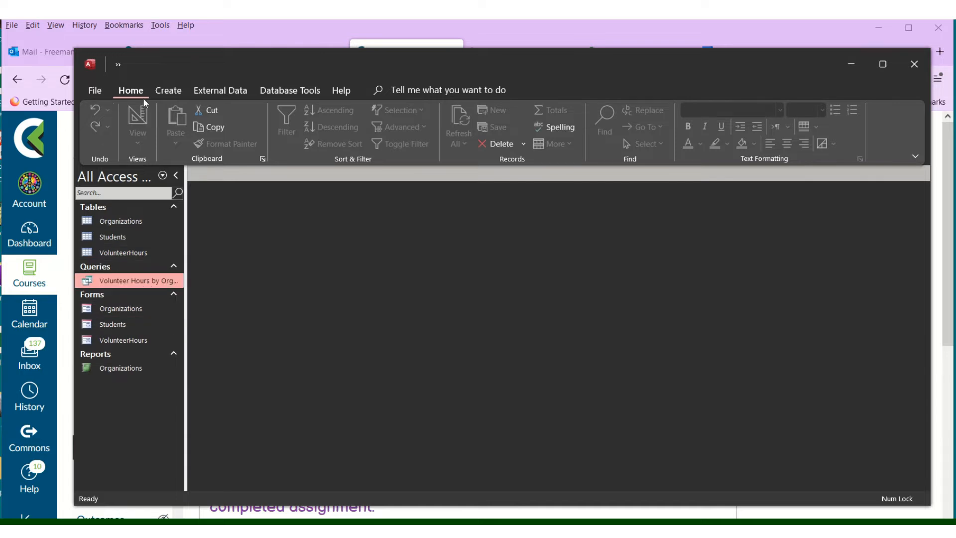
click(156, 92)
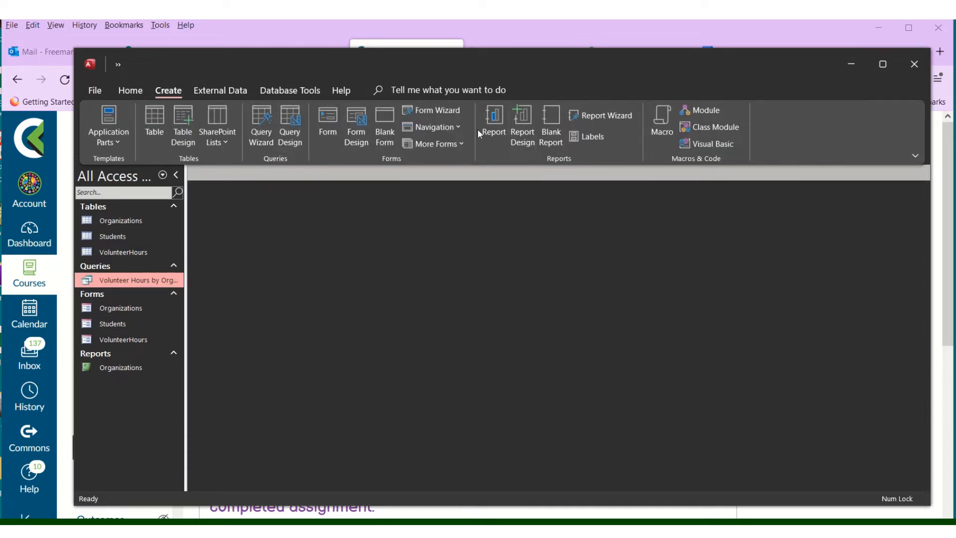
click(489, 123)
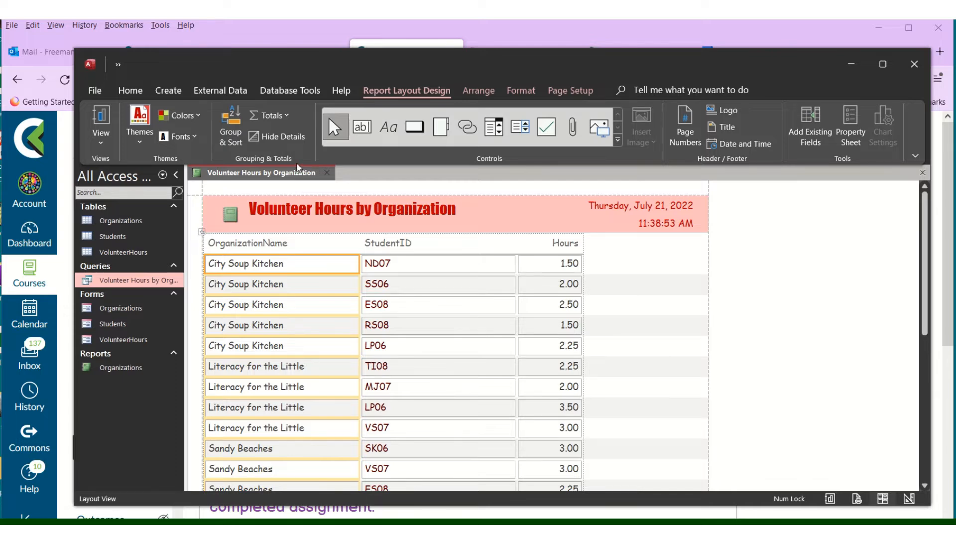
click(226, 122)
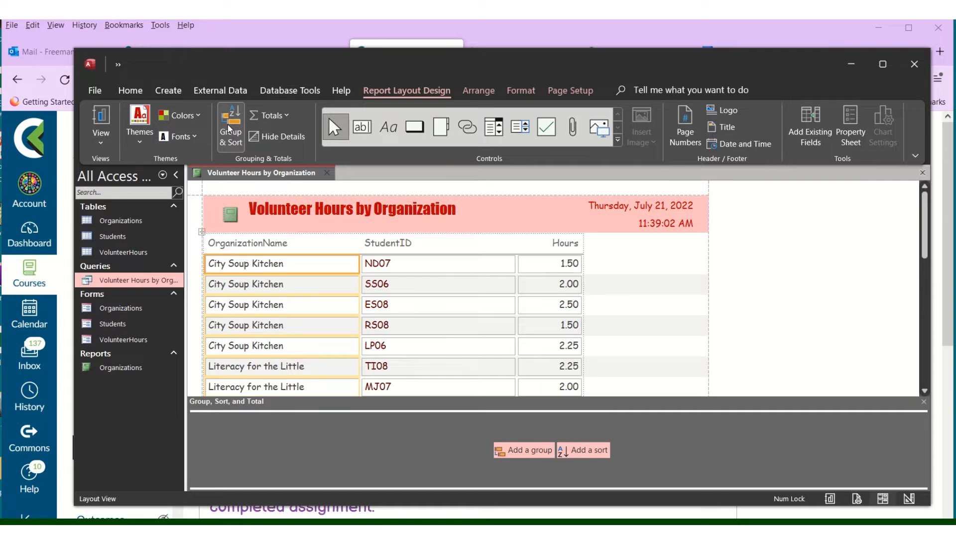
Add an OrganizationName group and an ascending Hours sort, then close the Group & Sort pane
click(518, 450)
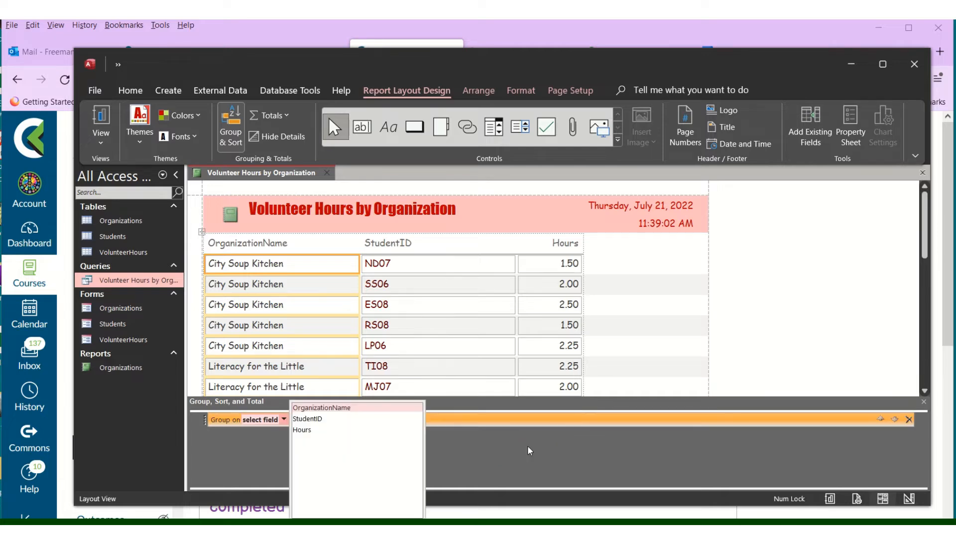
click(340, 407)
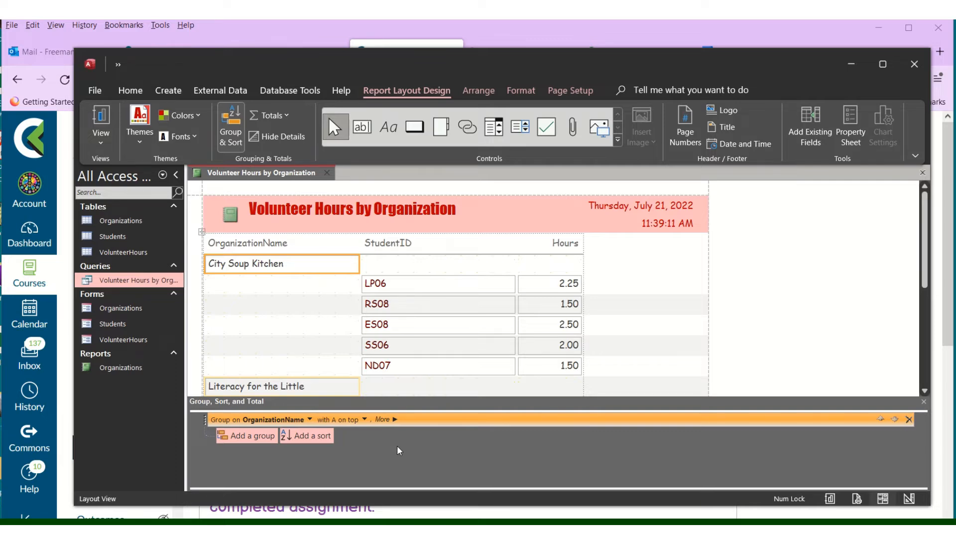
click(315, 437)
click(317, 430)
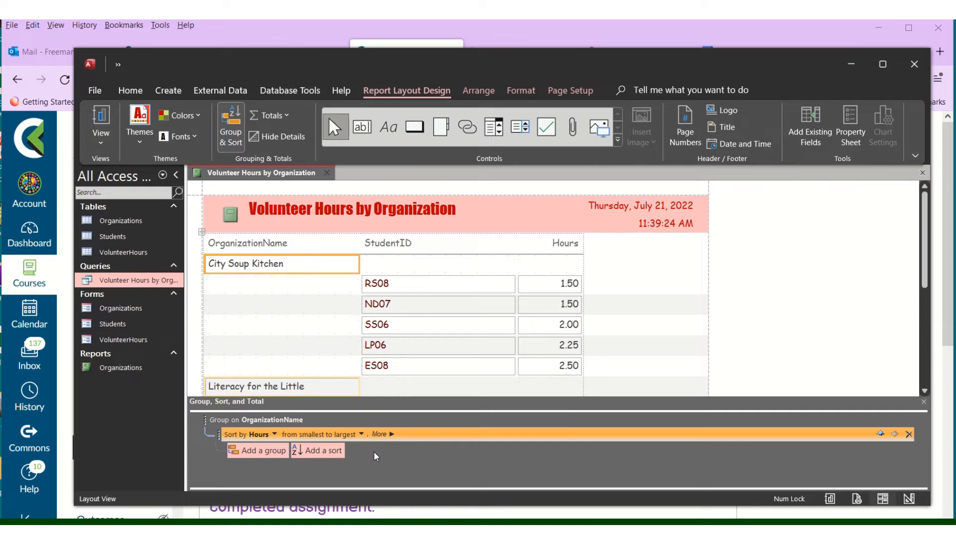
click(233, 142)
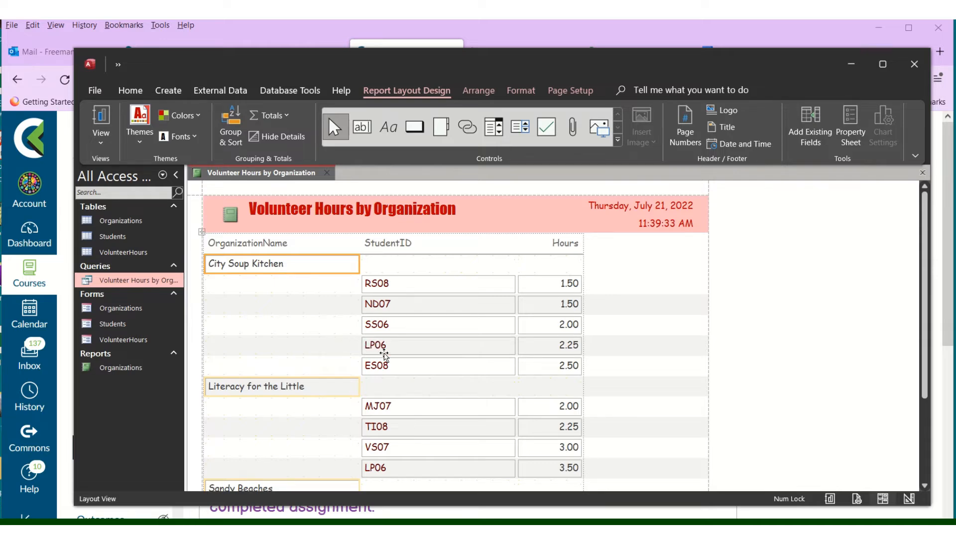
scroll(490, 381, down, 3)
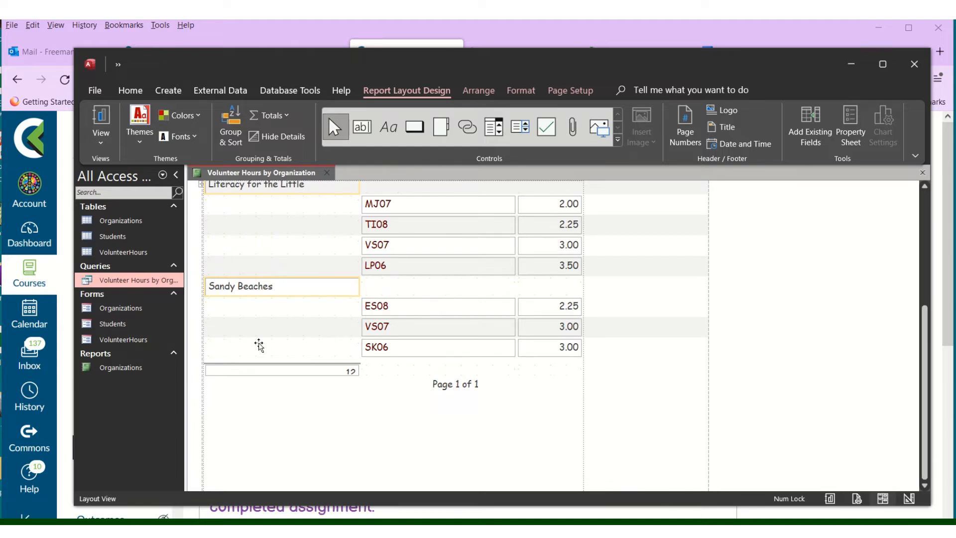
Drag the grand total box showing 12 taller so the count displays fully
click(288, 369)
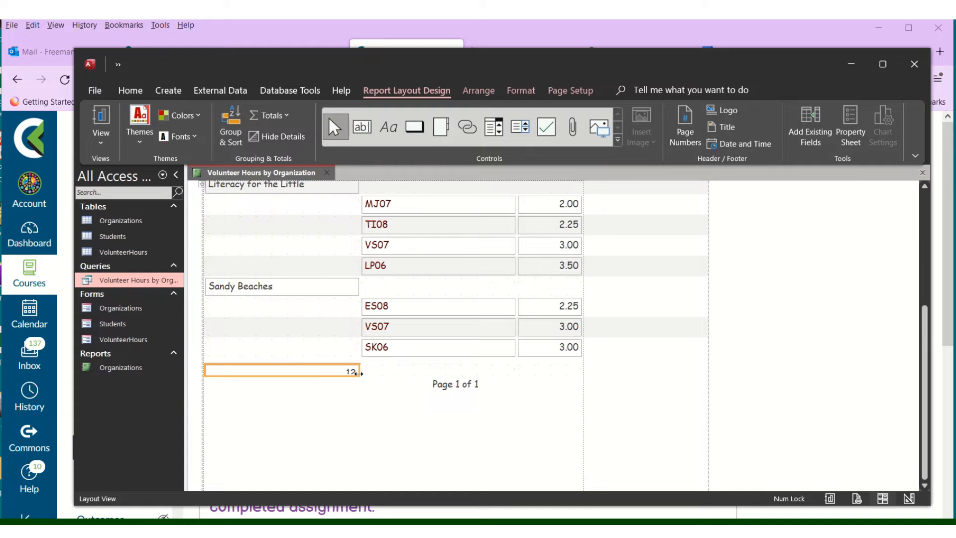
drag(357, 374, 358, 380)
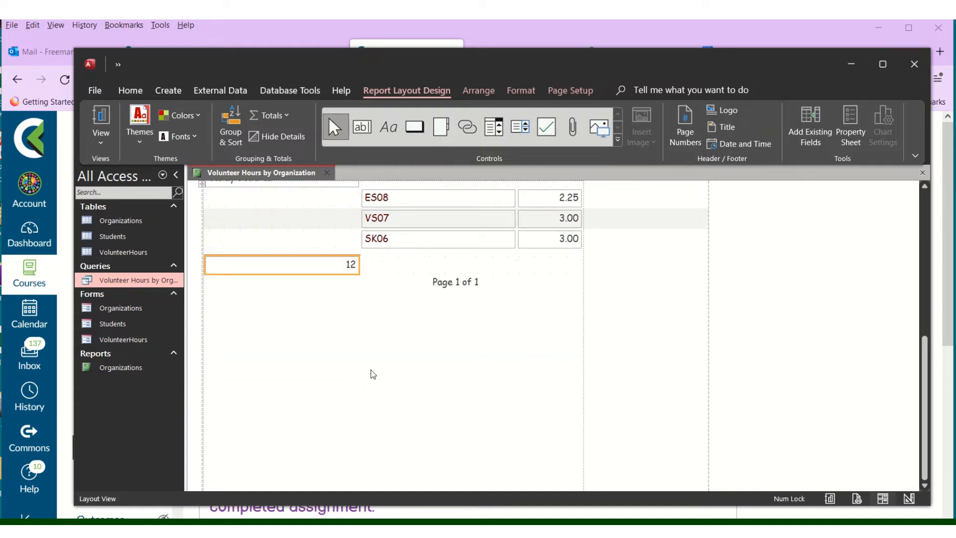
scroll(389, 376, up, 4)
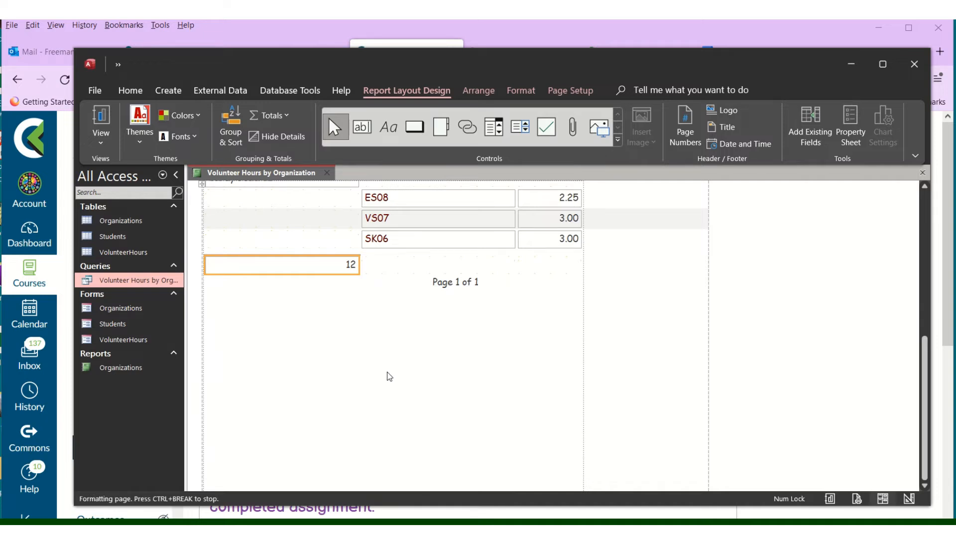
scroll(387, 375, up, 1)
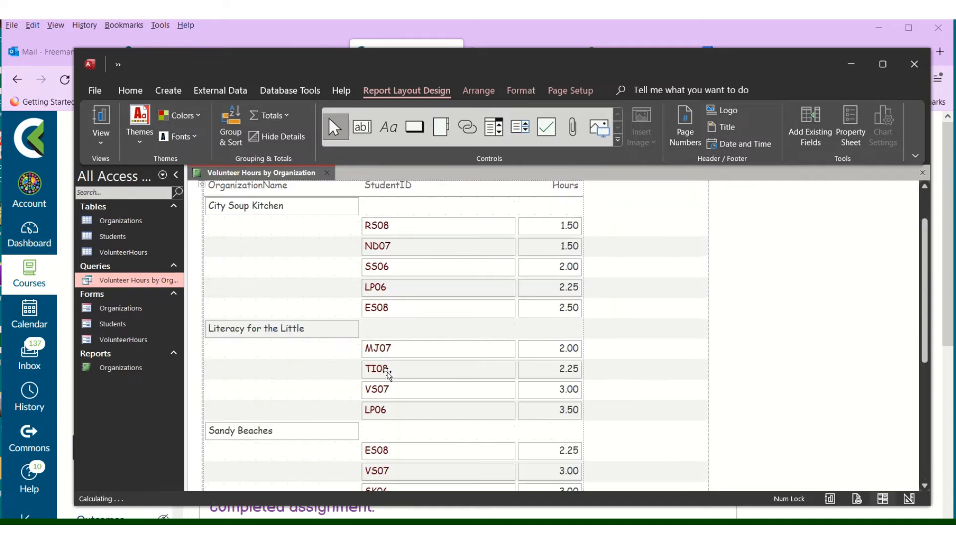
scroll(388, 372, up, 2)
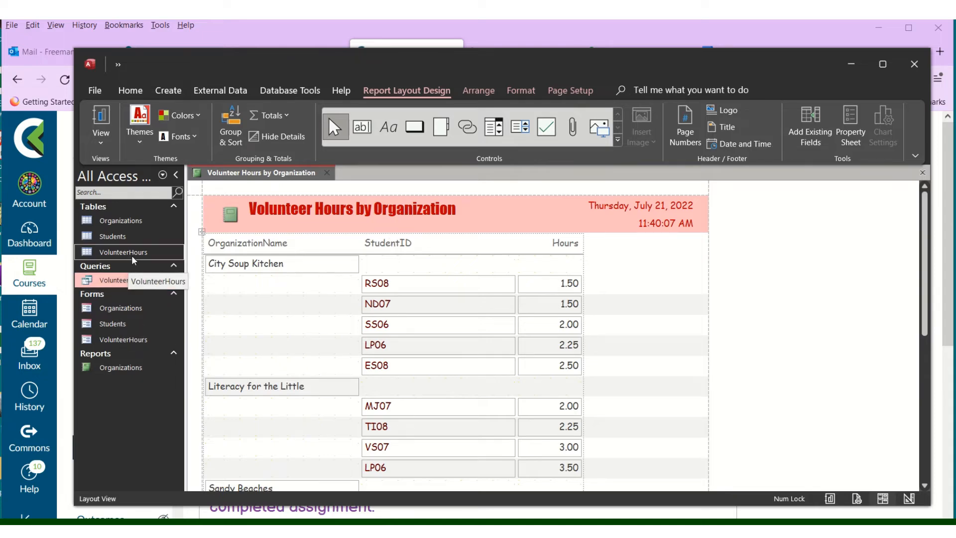
Edit the header labels to read 'Organization Name' and 'Student ID' with spaces
click(359, 214)
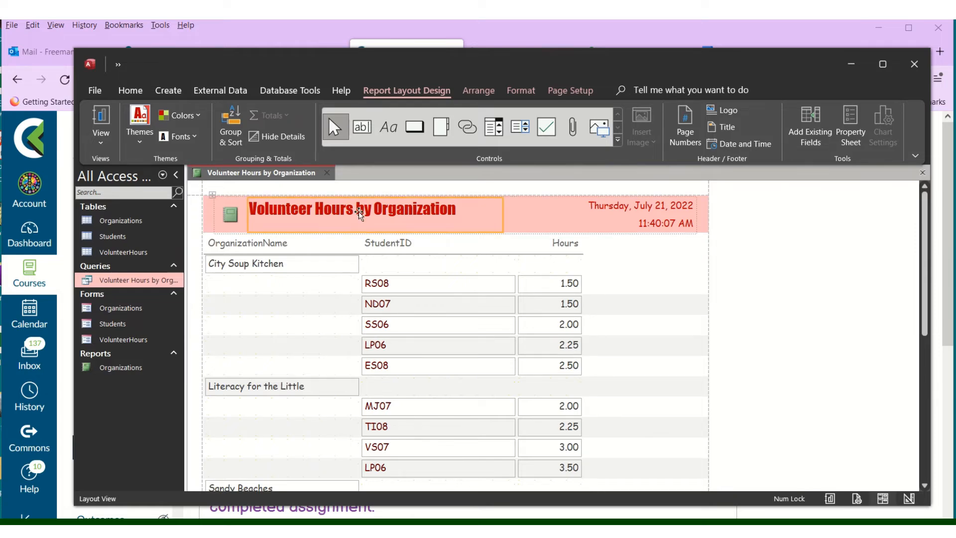
double_click(309, 214)
click(312, 212)
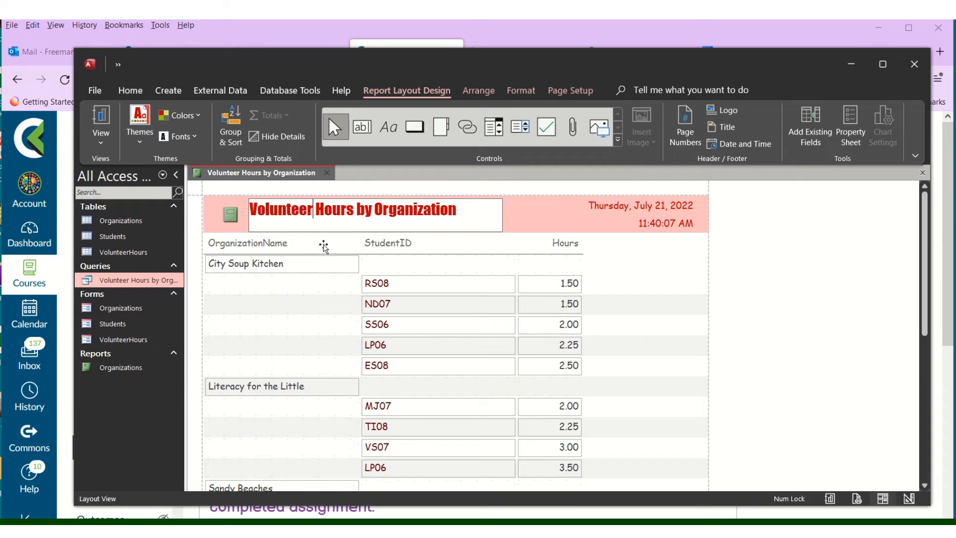
click(305, 243)
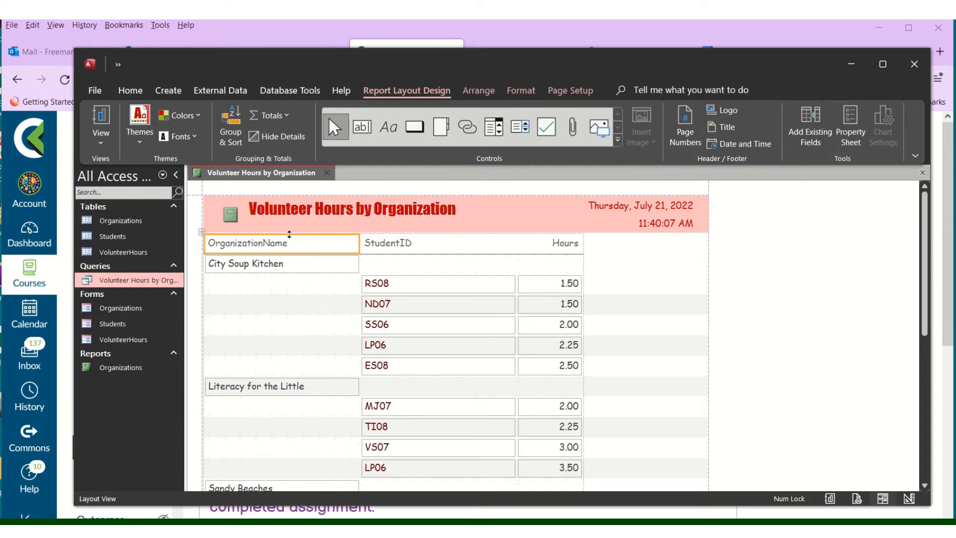
click(262, 242)
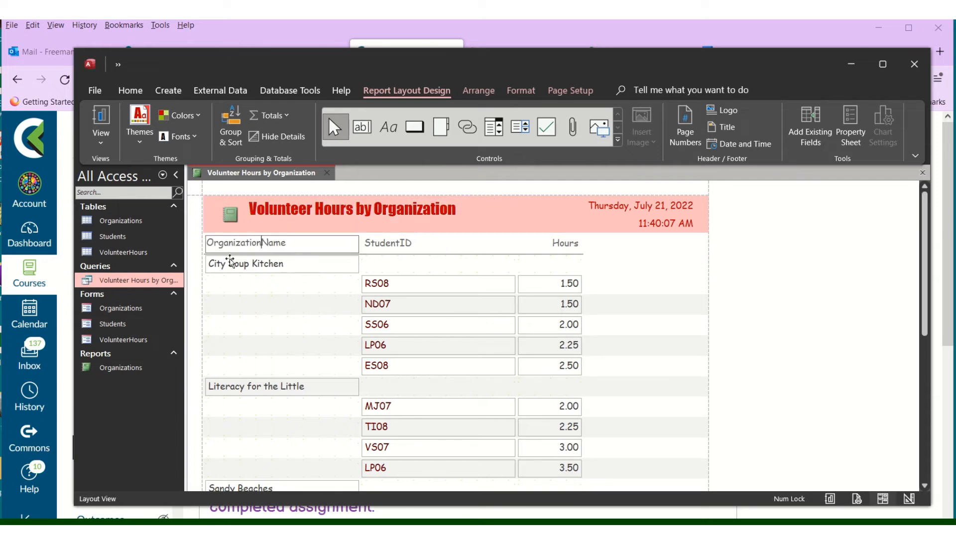
click(408, 244)
double_click(401, 242)
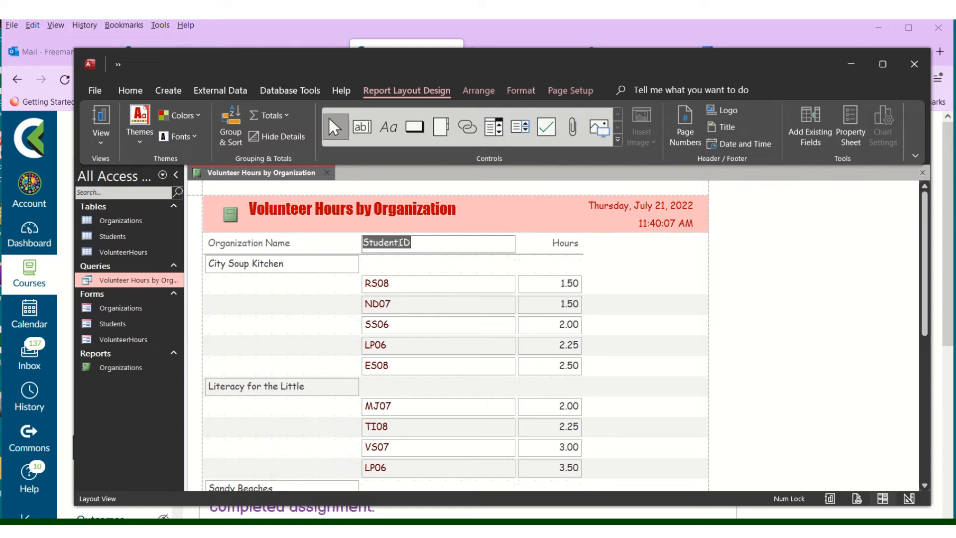
click(399, 242)
click(511, 260)
click(441, 246)
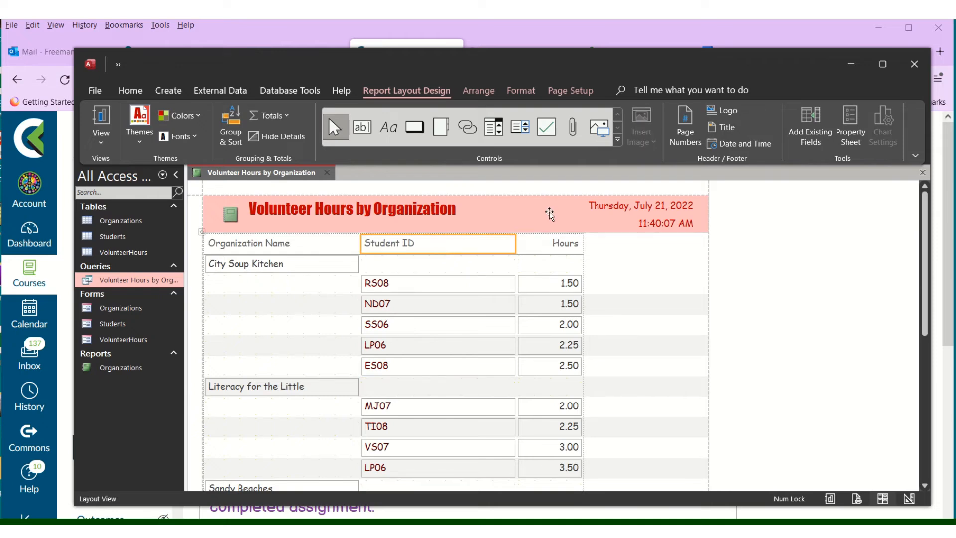
right_click(459, 245)
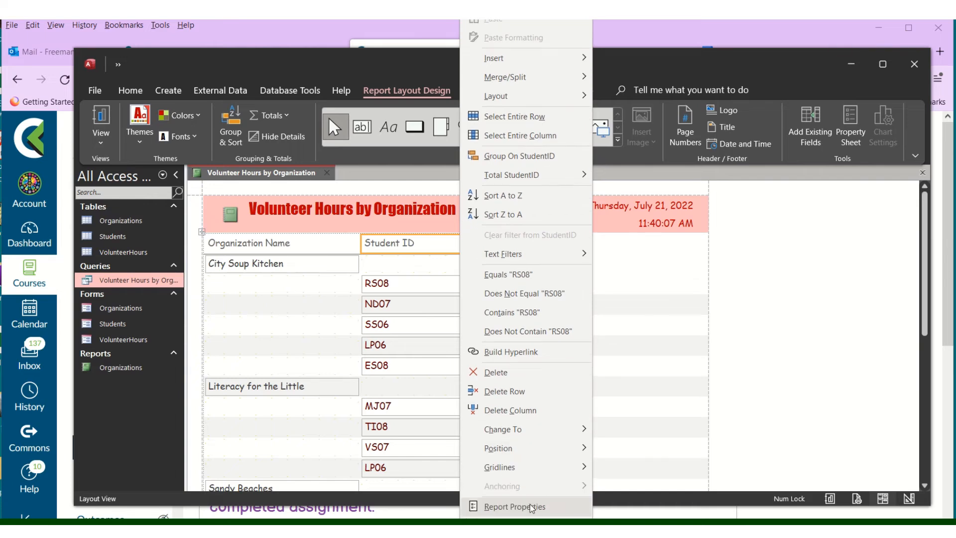
click(530, 504)
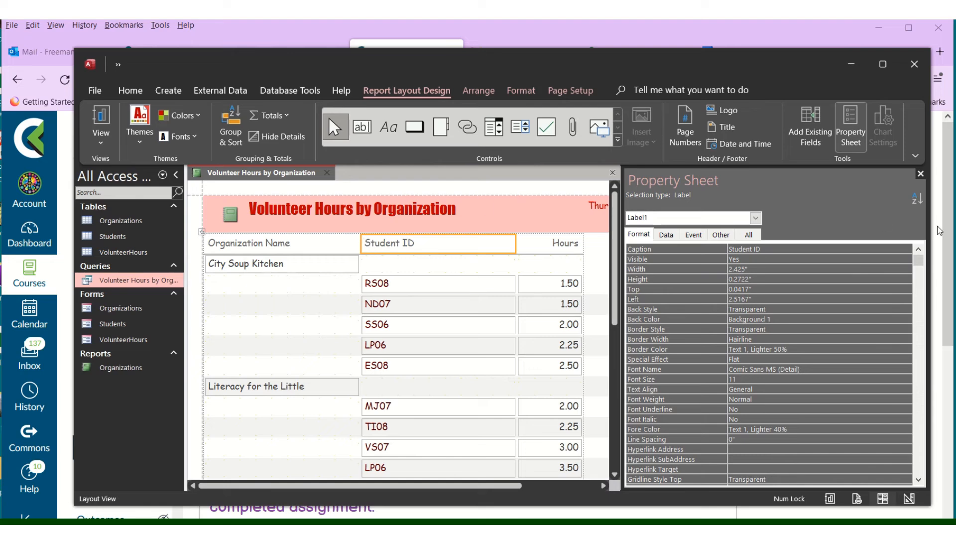
click(922, 174)
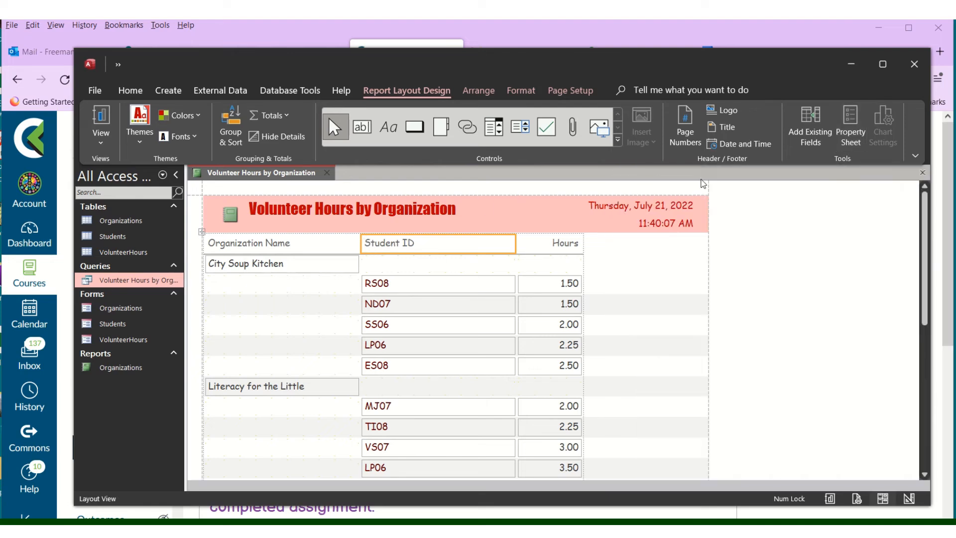
Save the report as 'Volunteer Hours by Organization Report'
click(118, 65)
click(165, 87)
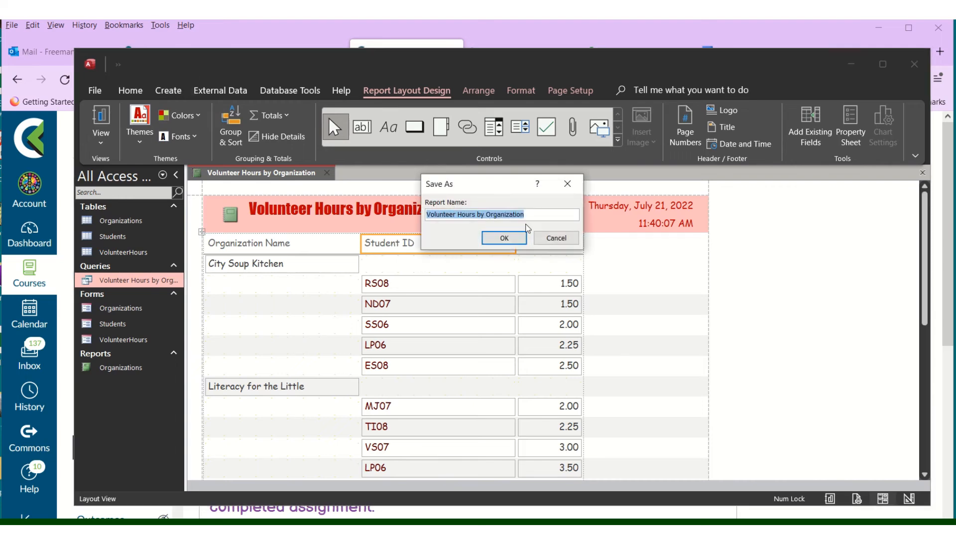
click(548, 215)
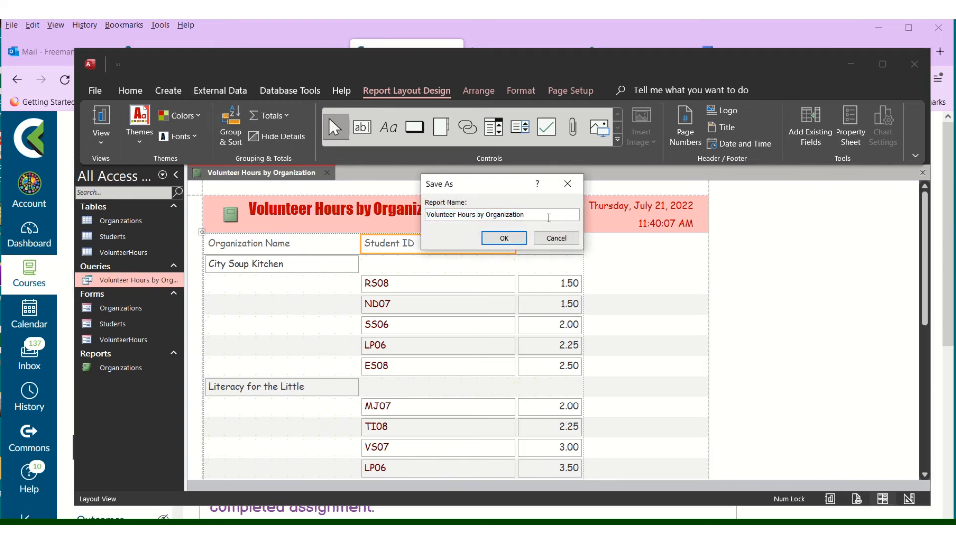
text(Report)
click(494, 237)
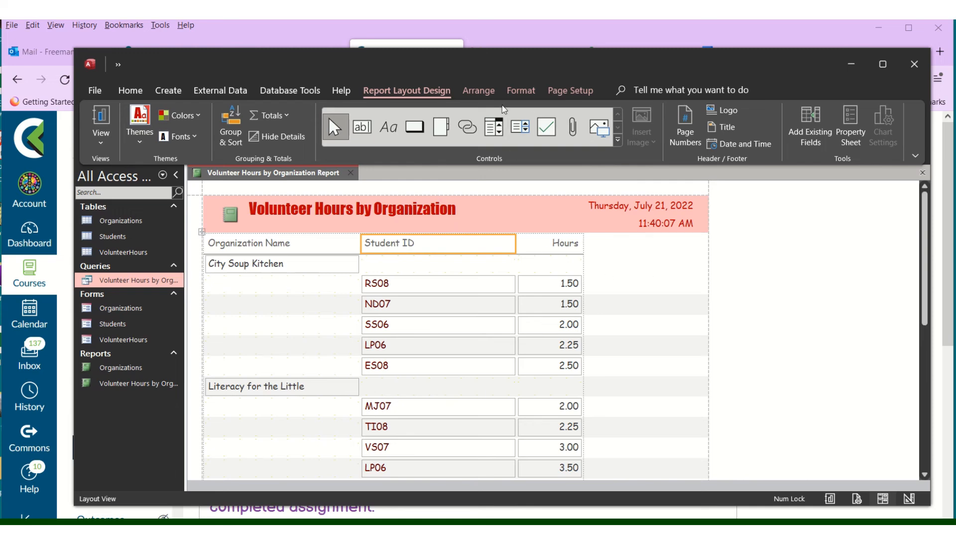
Set the report's page orientation to Landscape
click(556, 95)
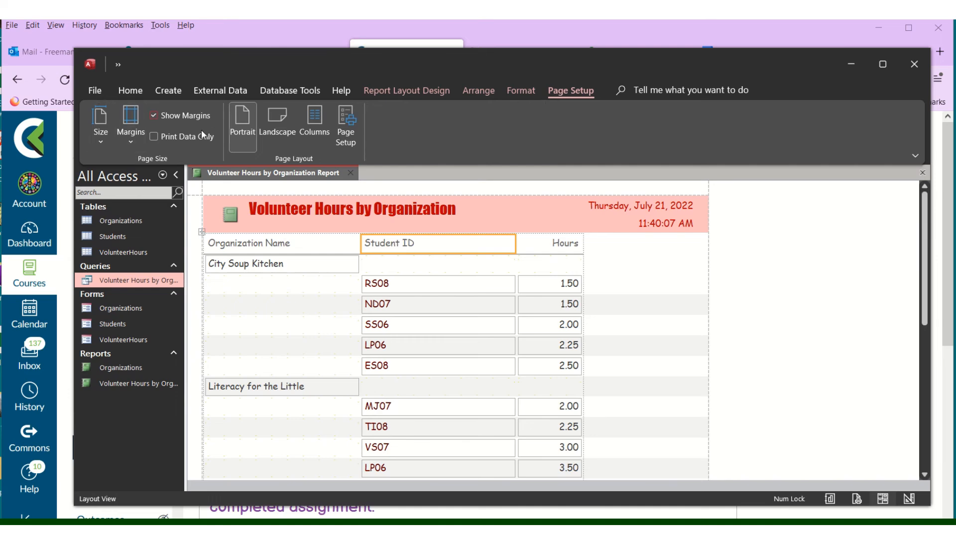
click(276, 137)
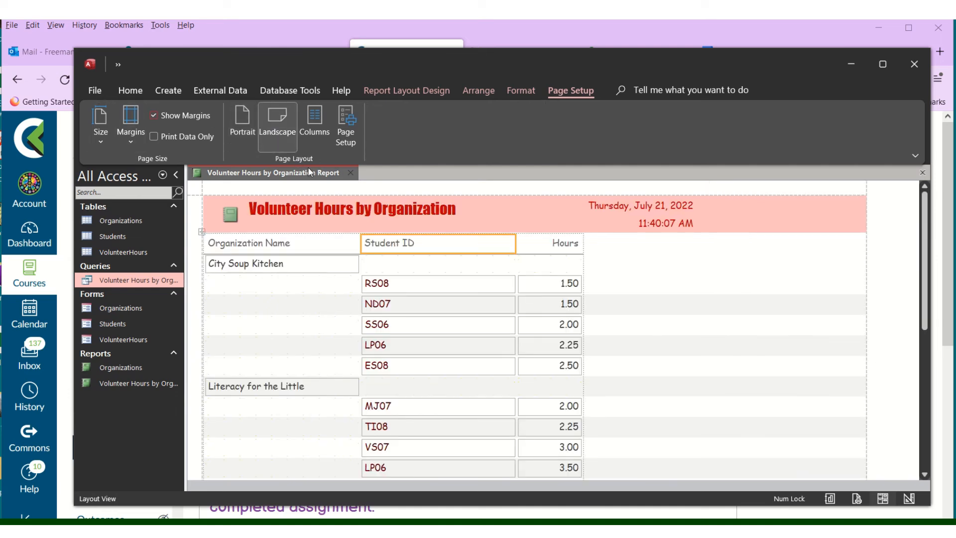
click(92, 93)
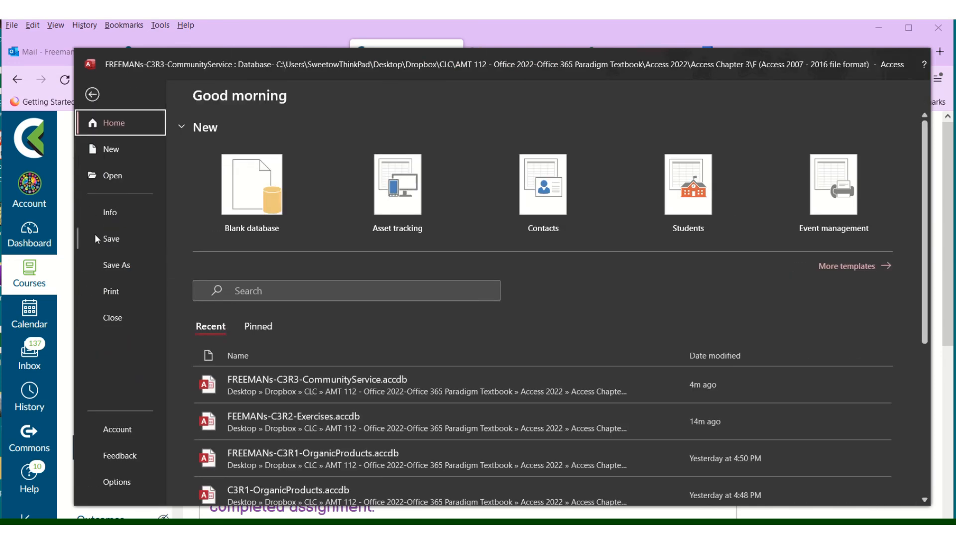
Check the landscape report in Print Preview, then close the preview
click(114, 291)
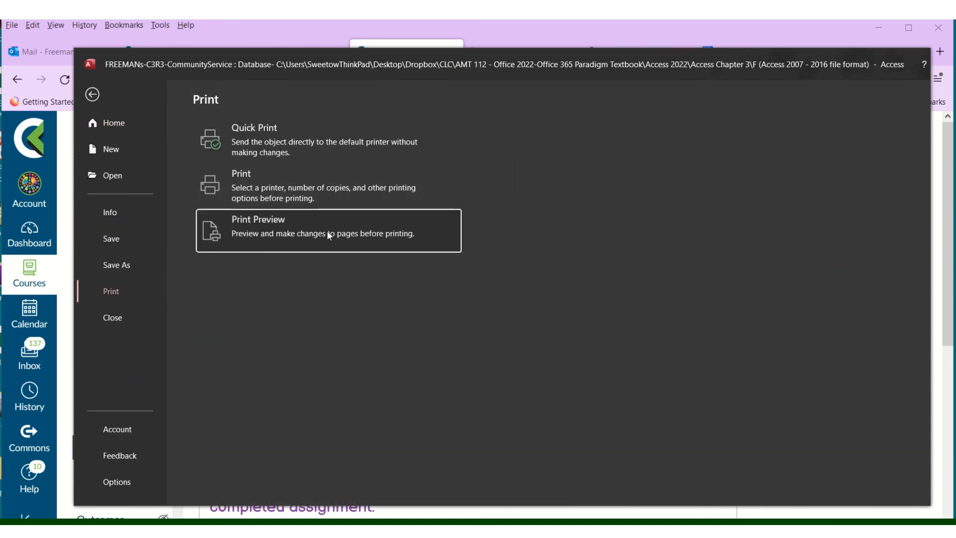
click(326, 231)
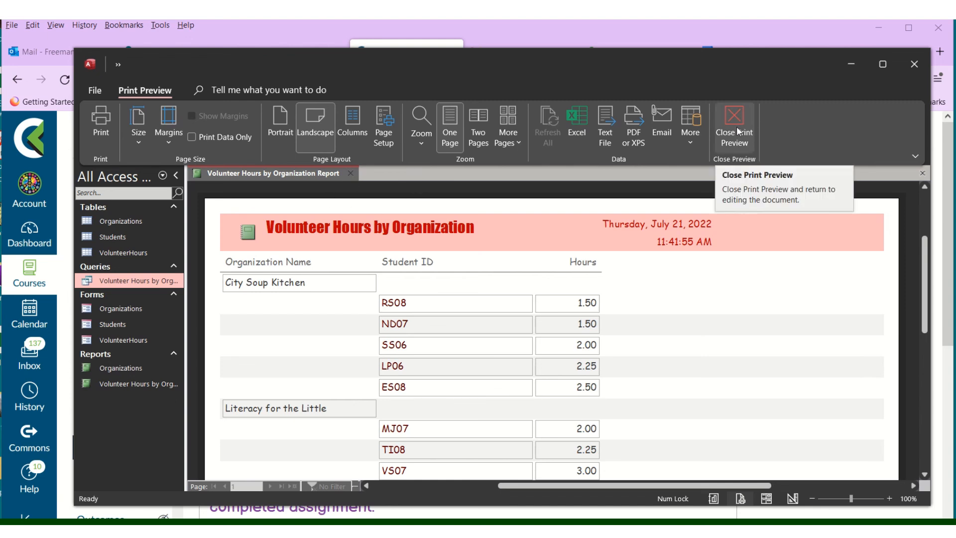
click(117, 65)
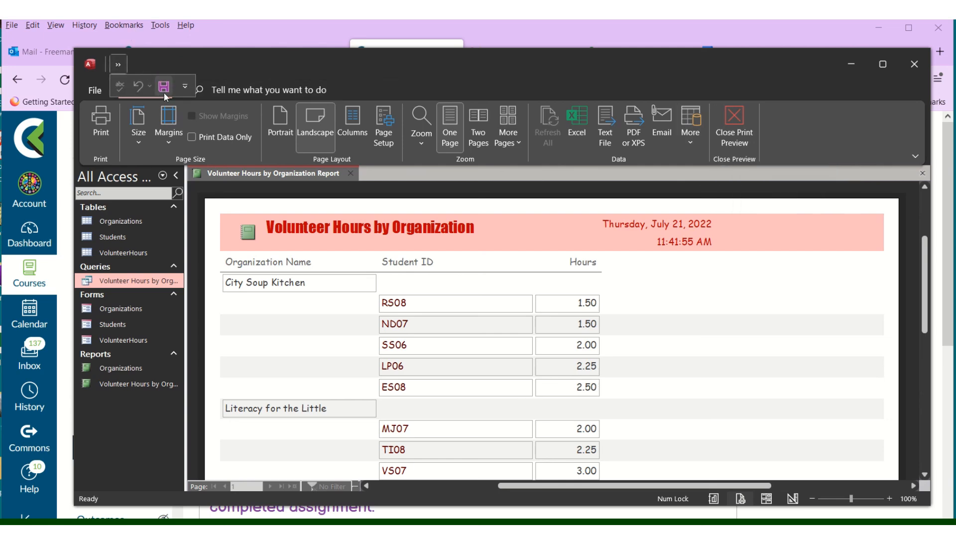
click(735, 132)
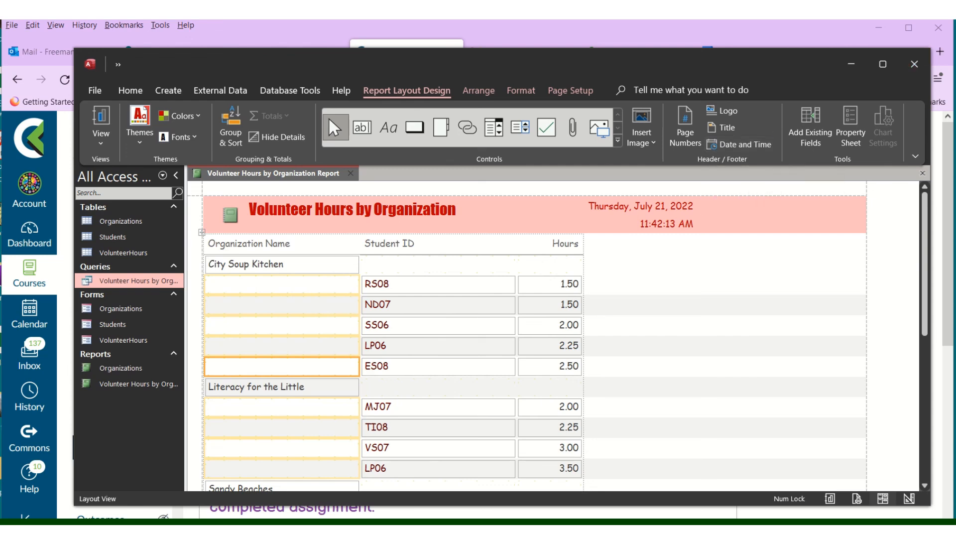
View the finished report in Report View, then exit Access
click(829, 498)
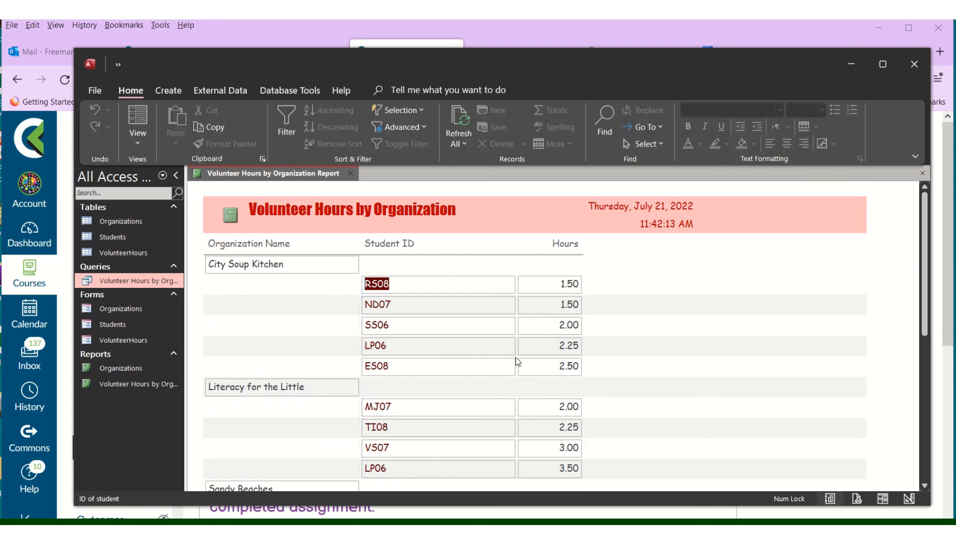
scroll(581, 391, down, 5)
scroll(631, 348, up, 5)
click(915, 64)
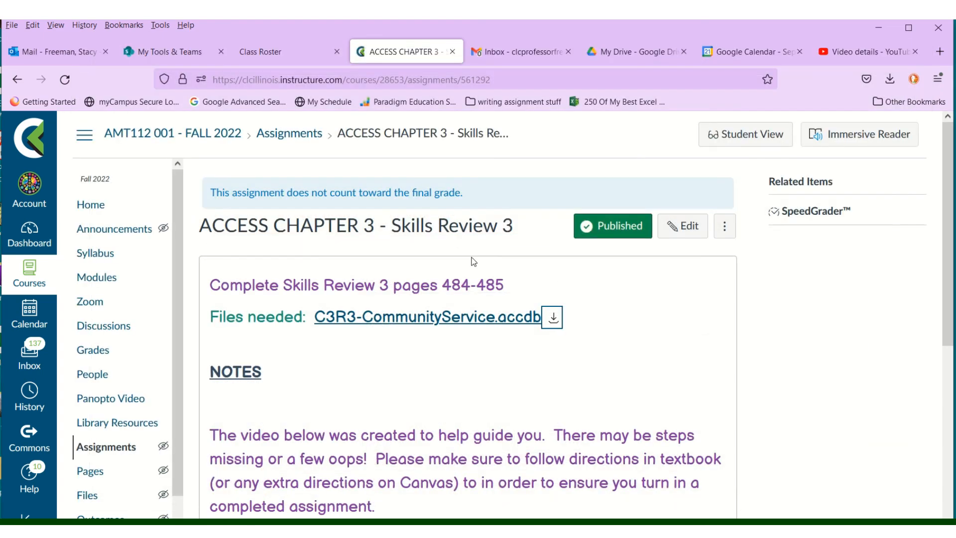
mouse_move(448, 24)
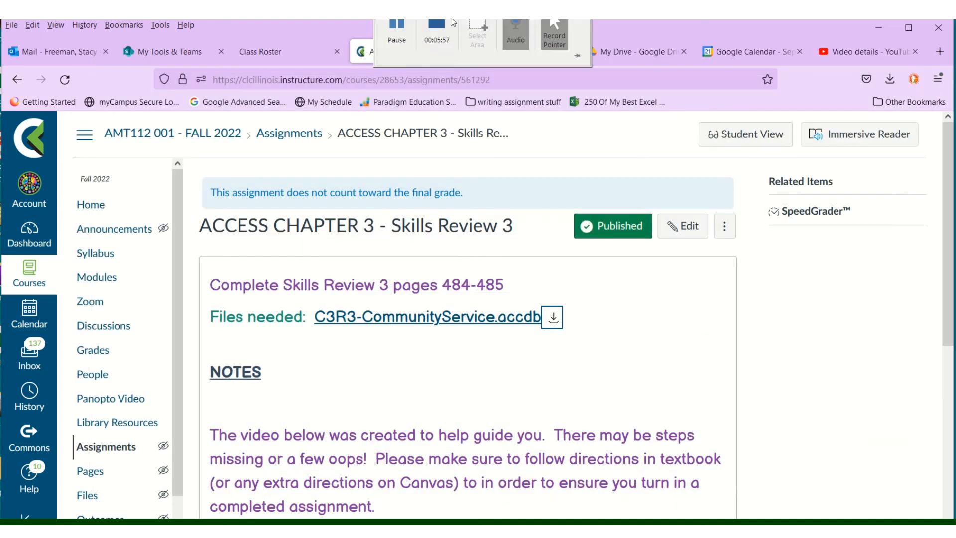